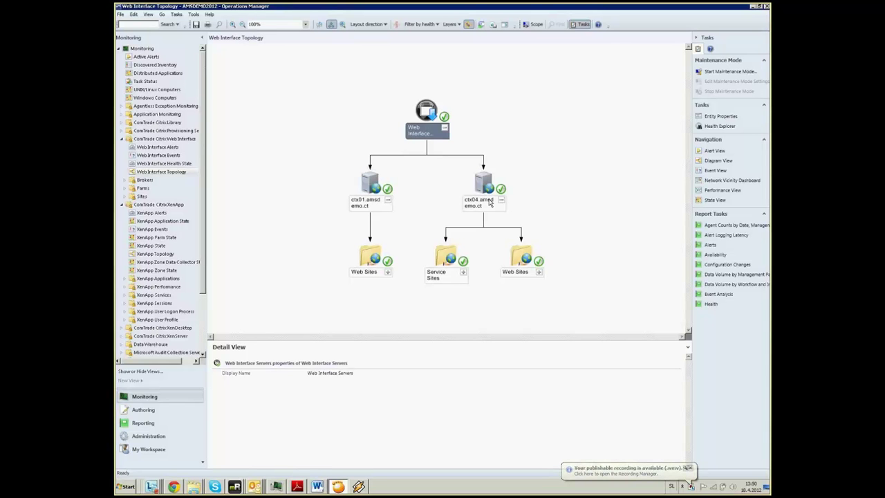
Expand the Web Sites and Service Sites folders in the topology diagram
click(388, 272)
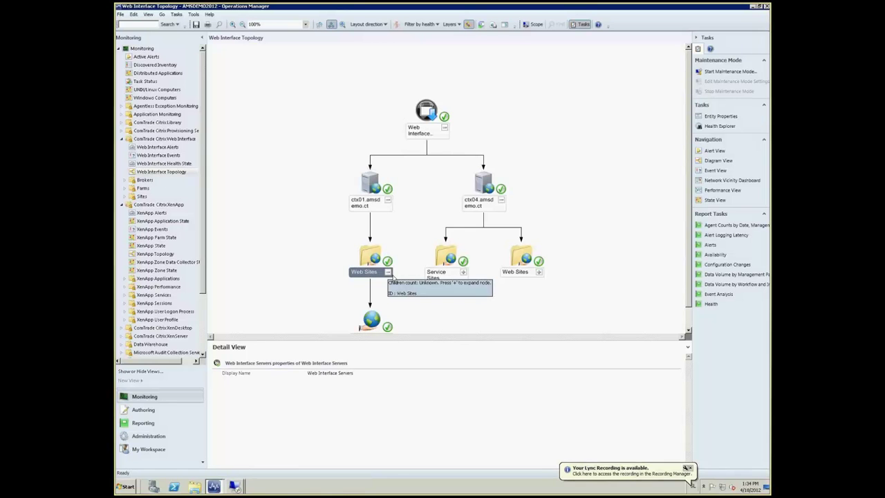
click(689, 329)
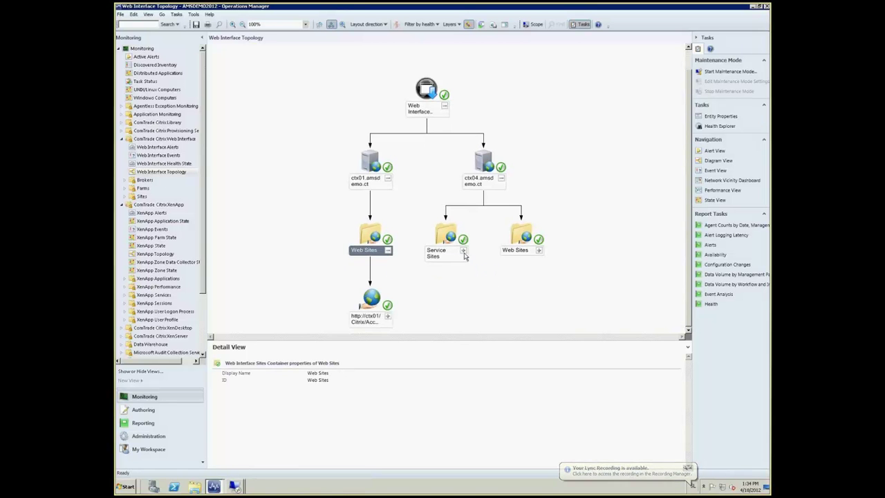
click(463, 251)
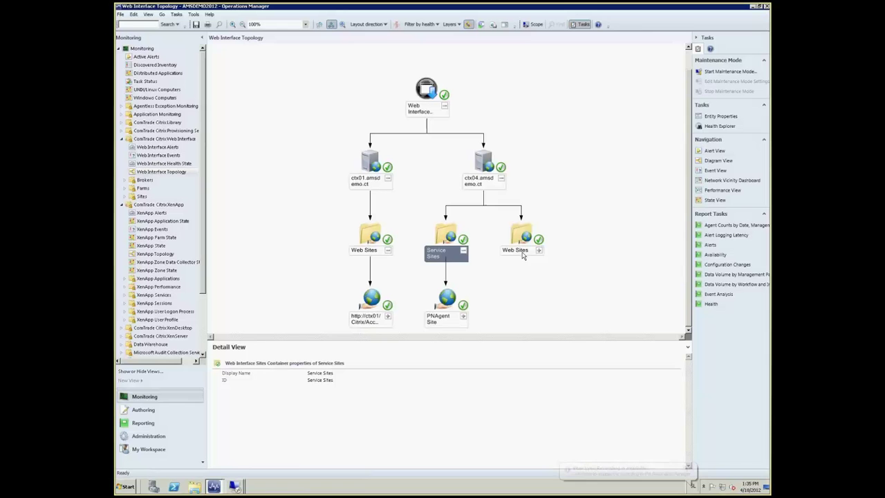
click(539, 250)
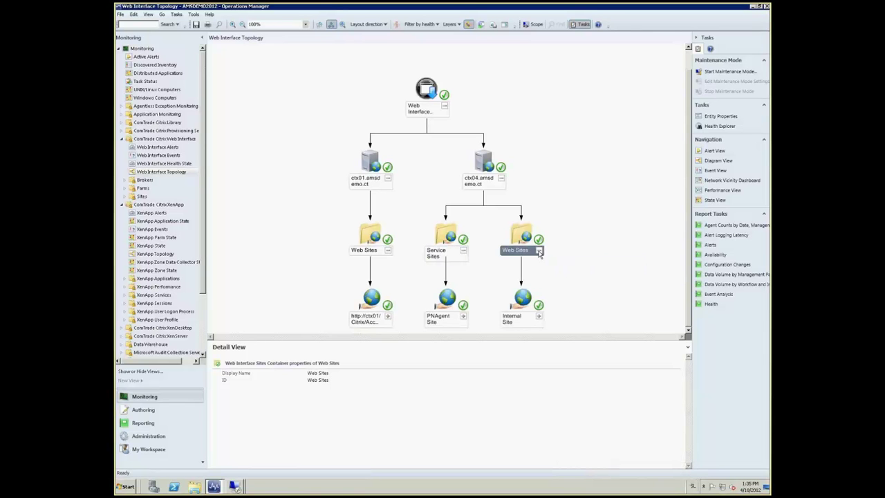
Launch the ctx01 AccessPlatform site's XenApp logon page, then close it
click(368, 308)
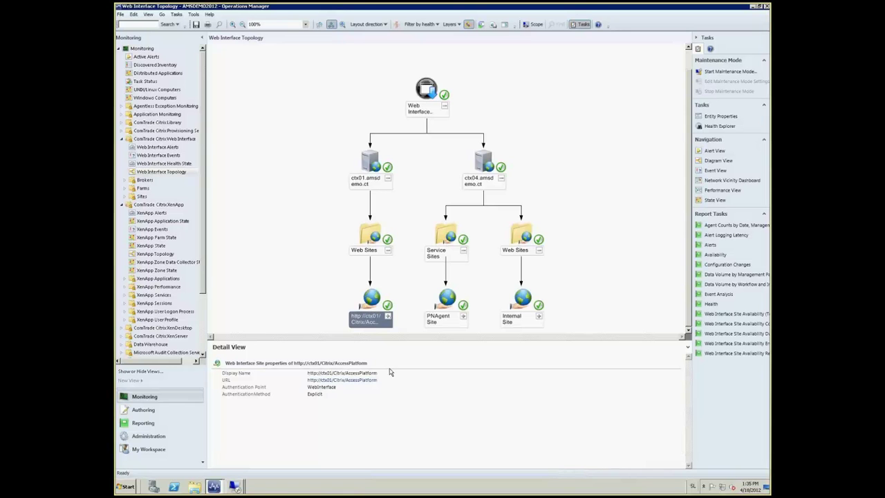
click(371, 380)
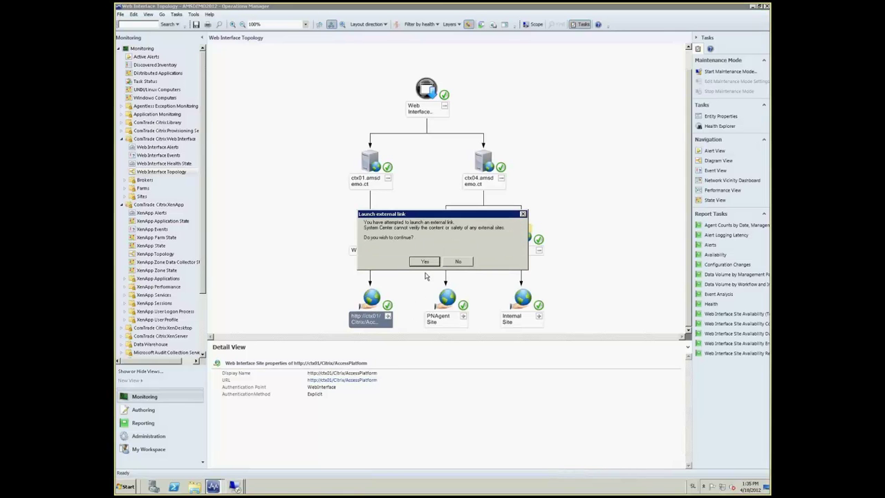
click(425, 262)
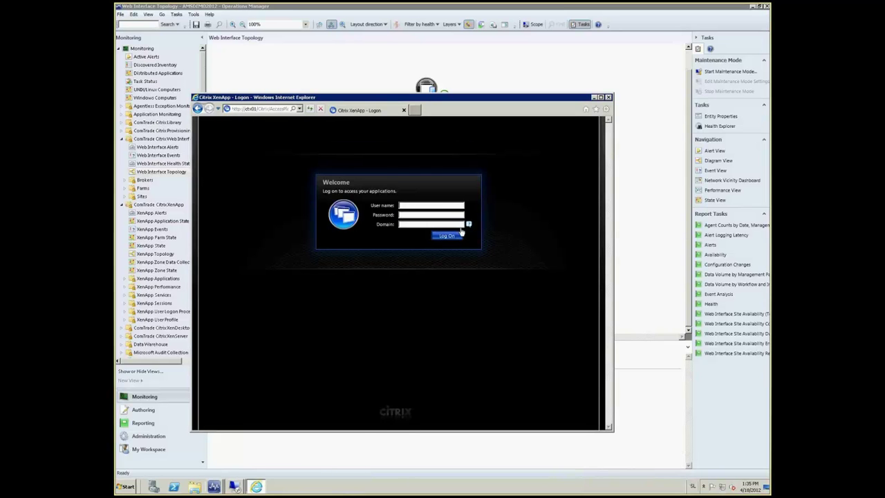
click(607, 97)
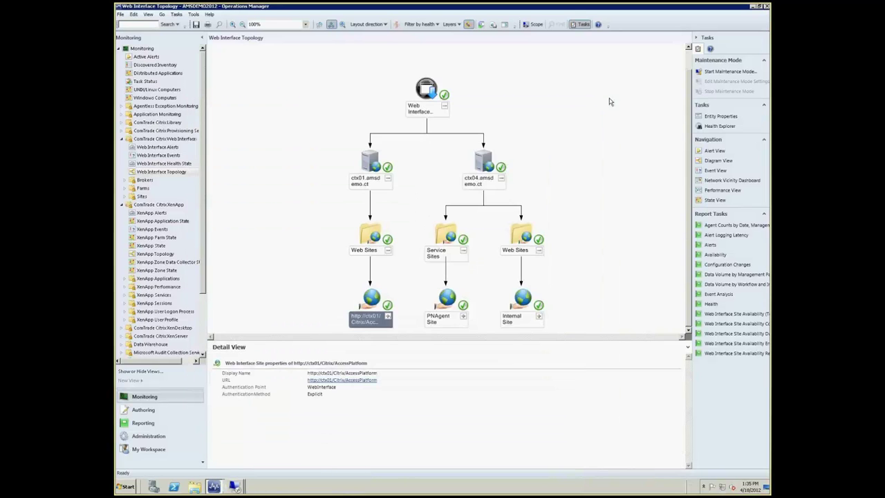
Launch the Internal Site's external link to open its Citrix XenDesktop logon page
click(523, 304)
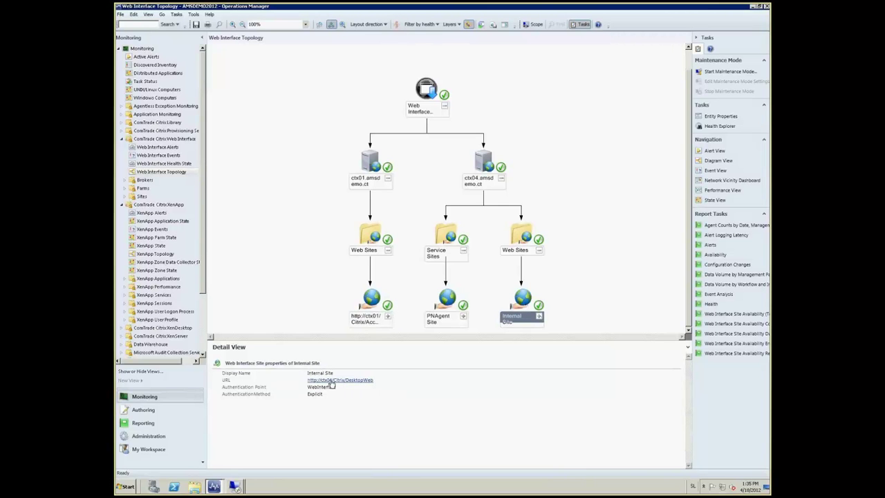
click(333, 381)
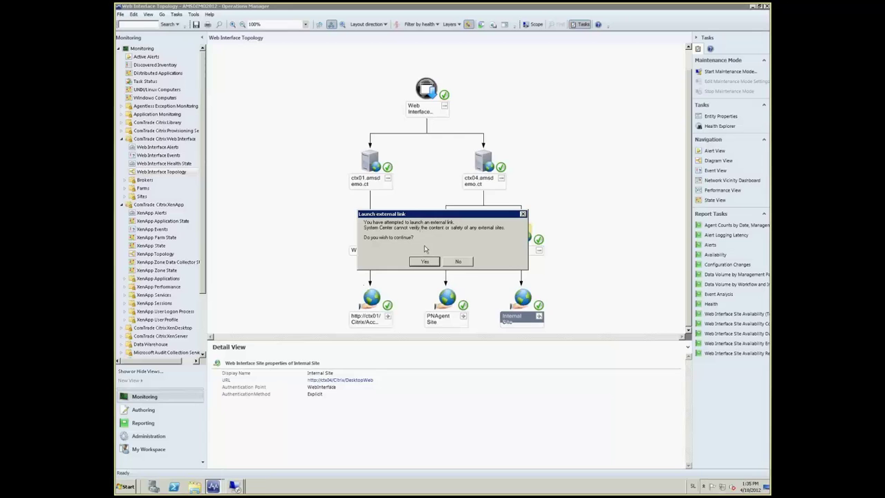
click(424, 261)
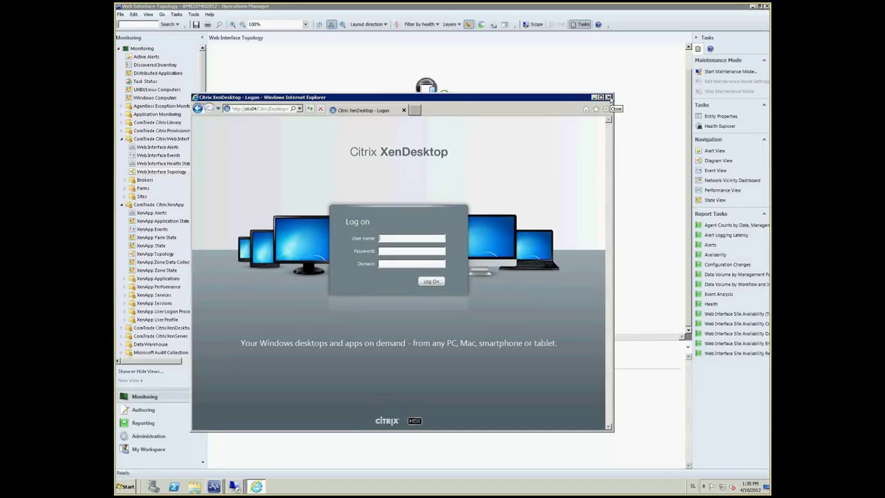
Close the logon page and expand the ctx01 site, Demo Farm and DemoSite down to ctx01, ctx04 and ctx05
click(608, 97)
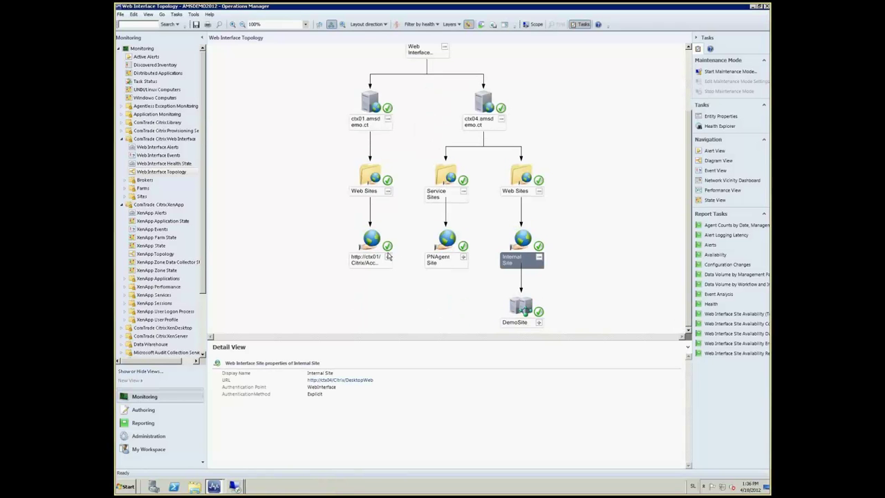
click(388, 257)
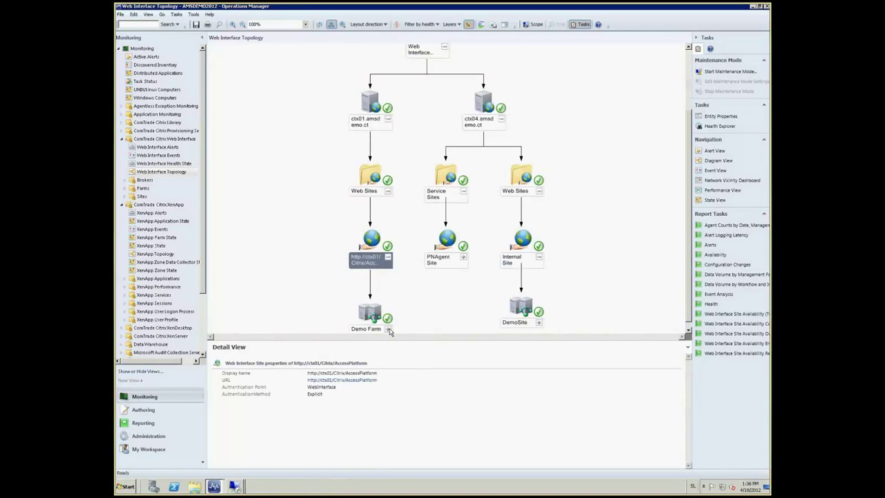
click(388, 329)
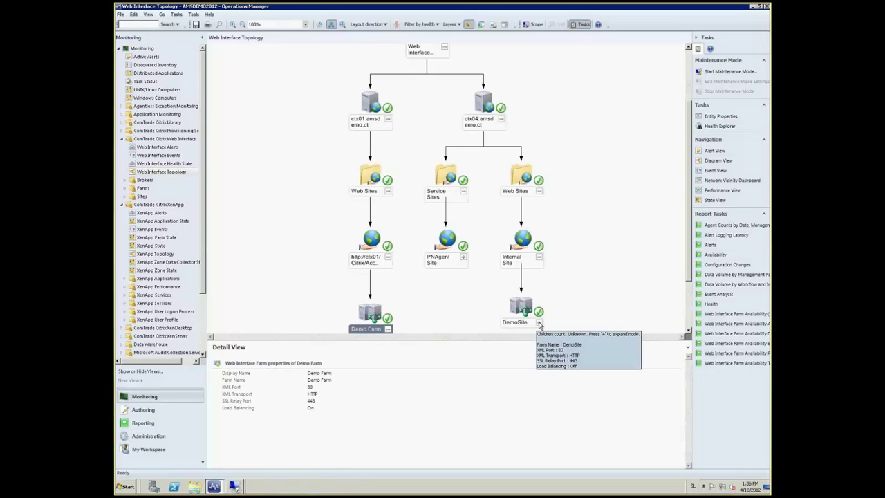
click(538, 322)
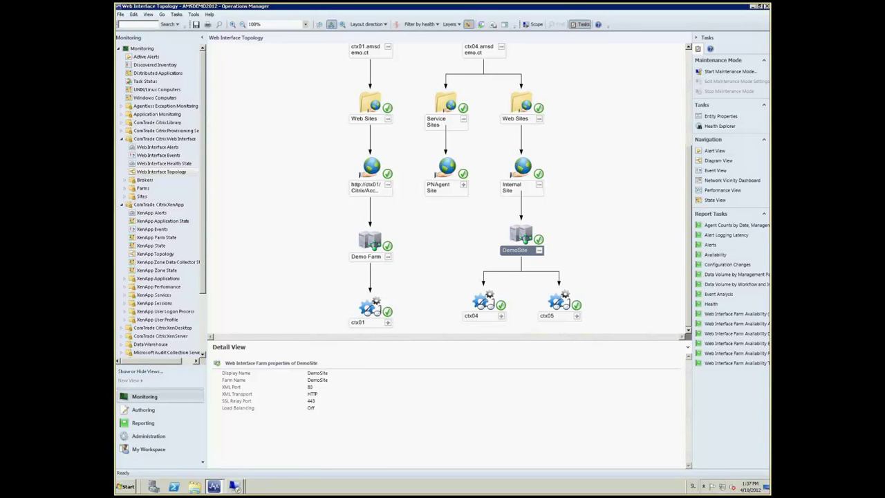
click(235, 487)
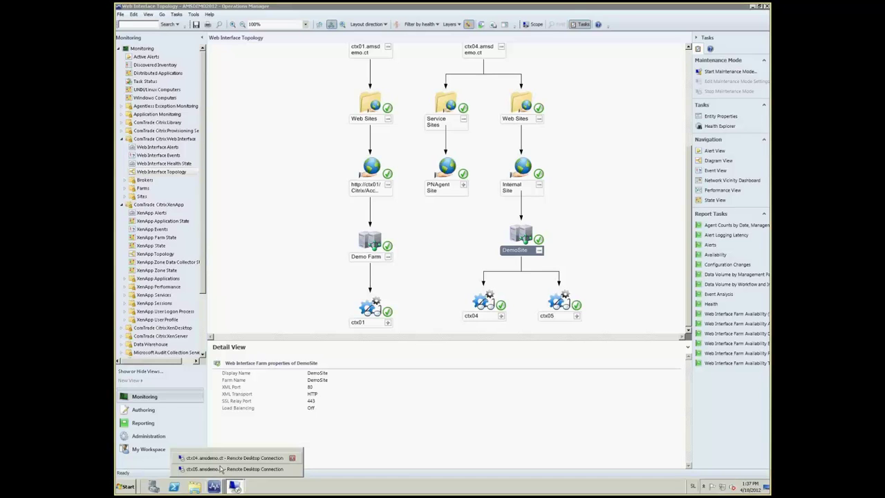
Stop the Citrix Broker Service in the ctx05 session and return to the topology view
click(219, 469)
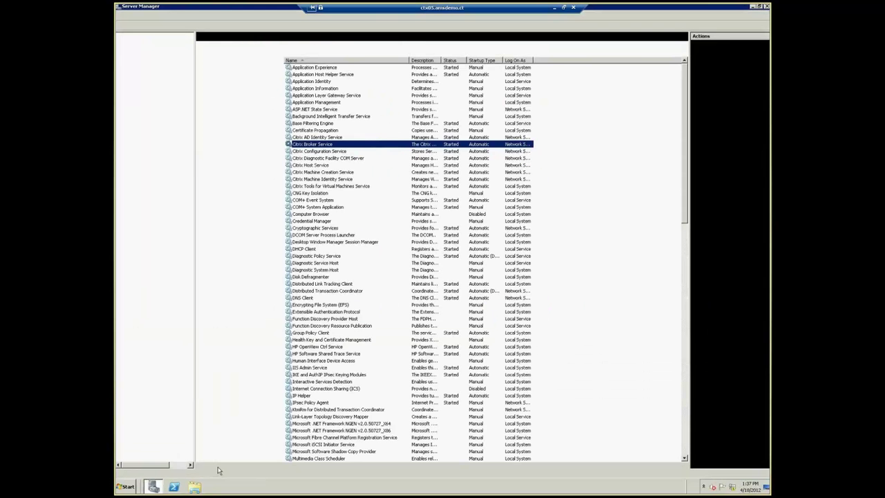
right_click(315, 145)
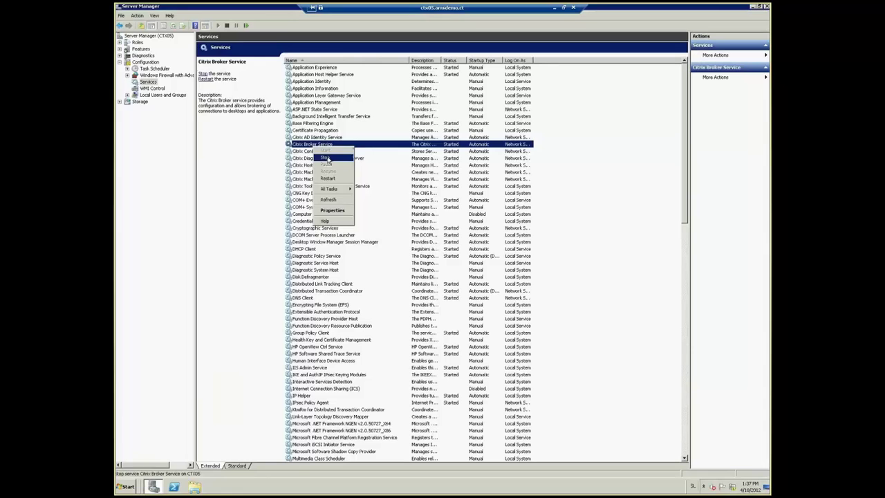
click(328, 158)
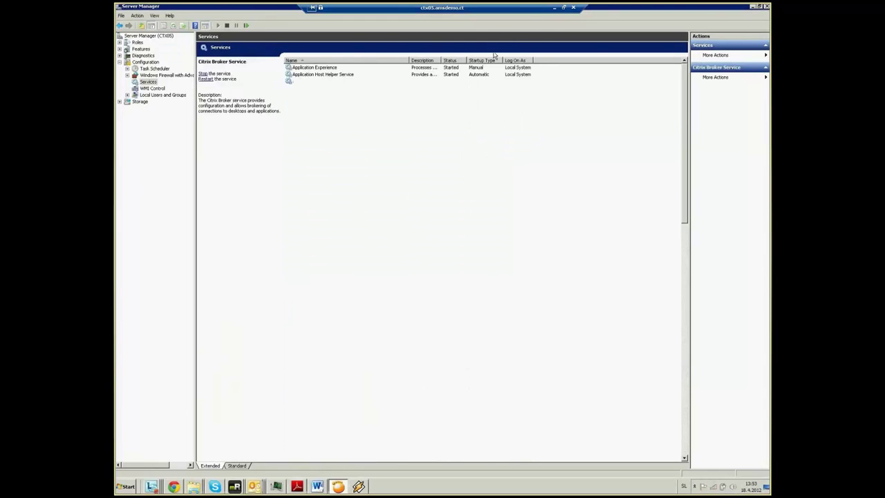
click(554, 7)
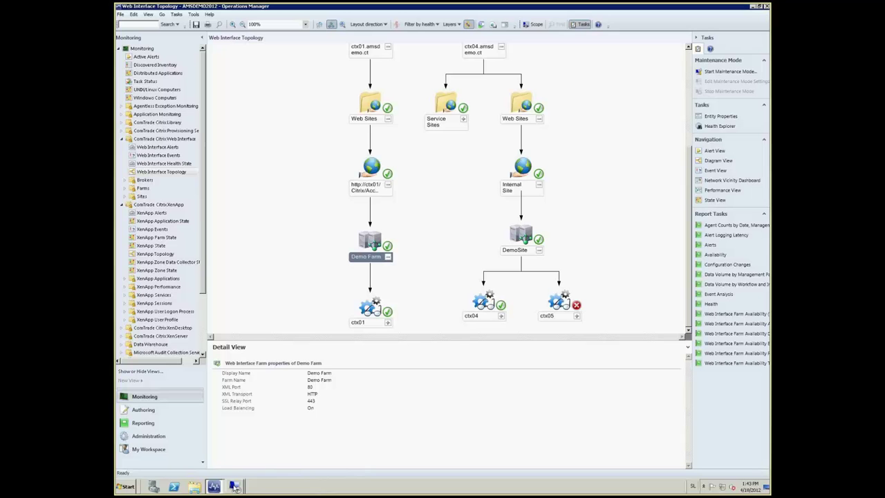
Stop the Citrix Broker Service in the ctx04 Remote Desktop session's Services list
click(235, 487)
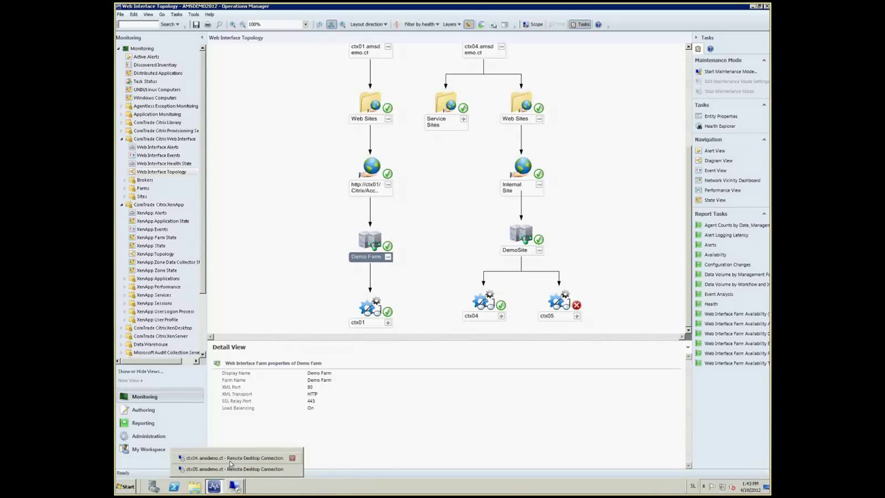
click(230, 460)
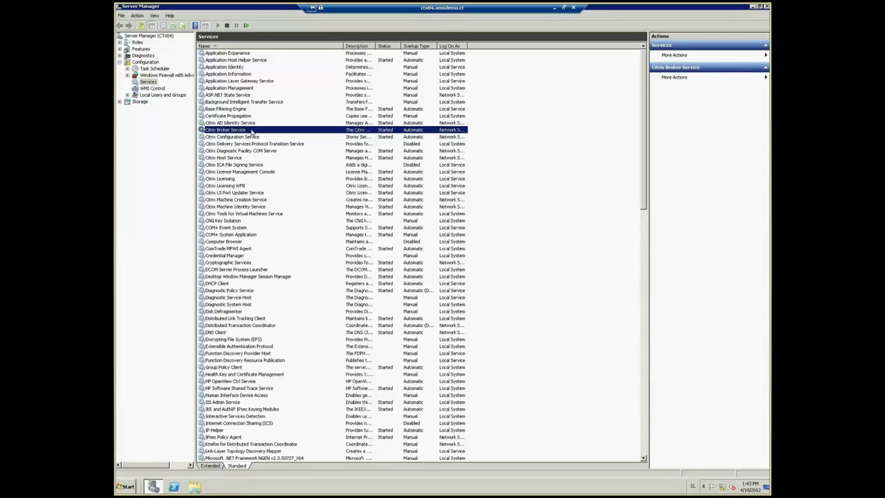
right_click(253, 130)
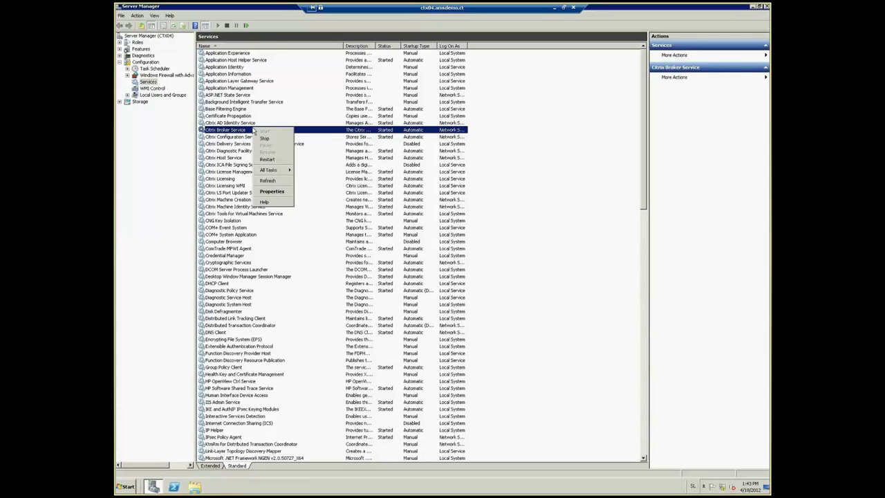
click(266, 139)
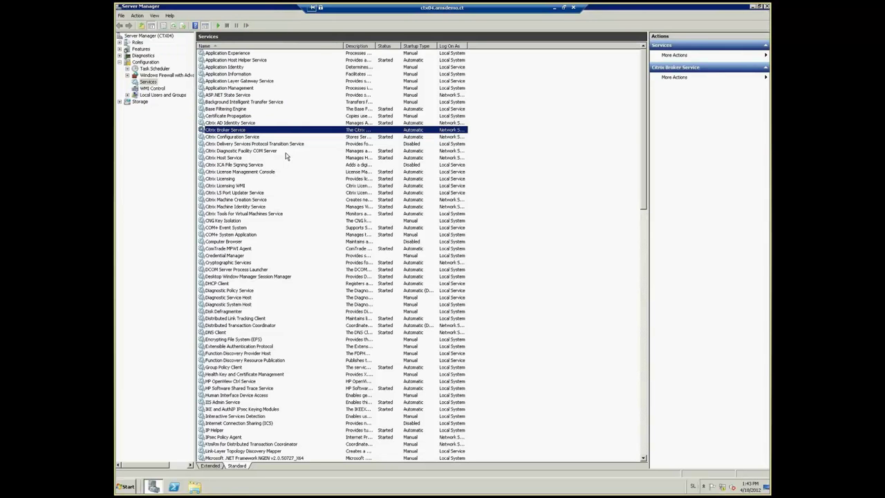
Open the Internal Site's XenDesktop page and submit the logon credentials, which are rejected
click(554, 9)
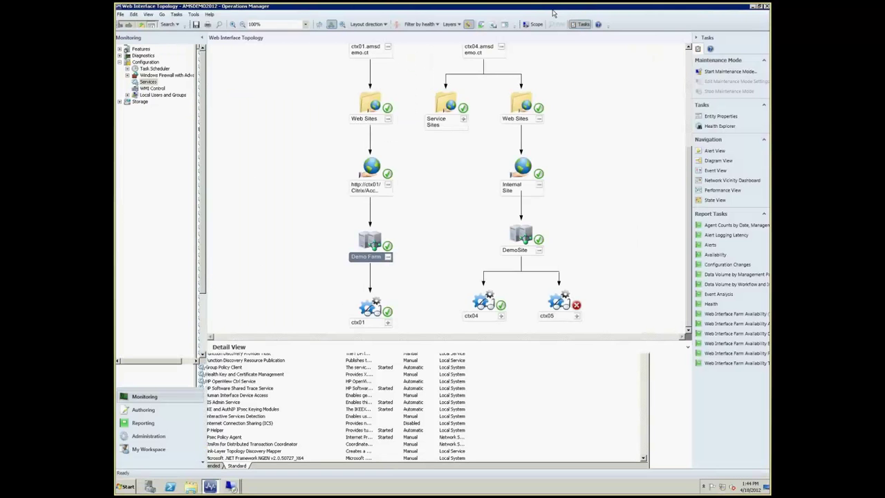
click(512, 185)
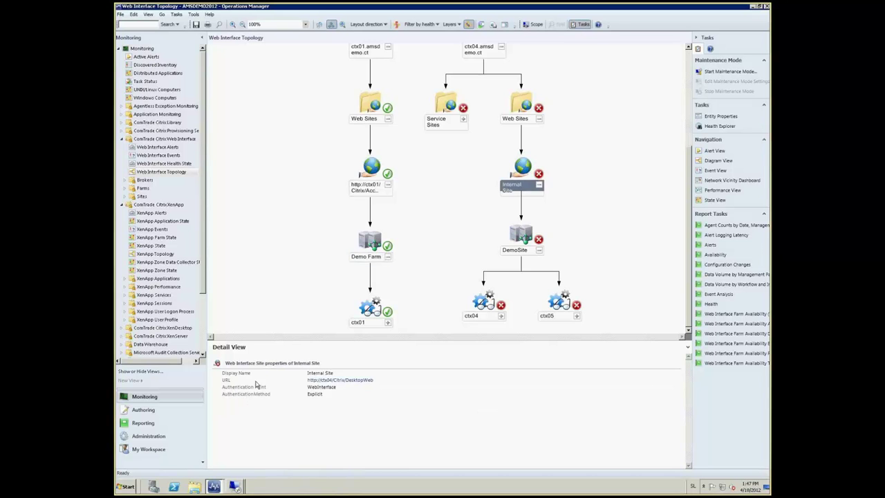
click(327, 381)
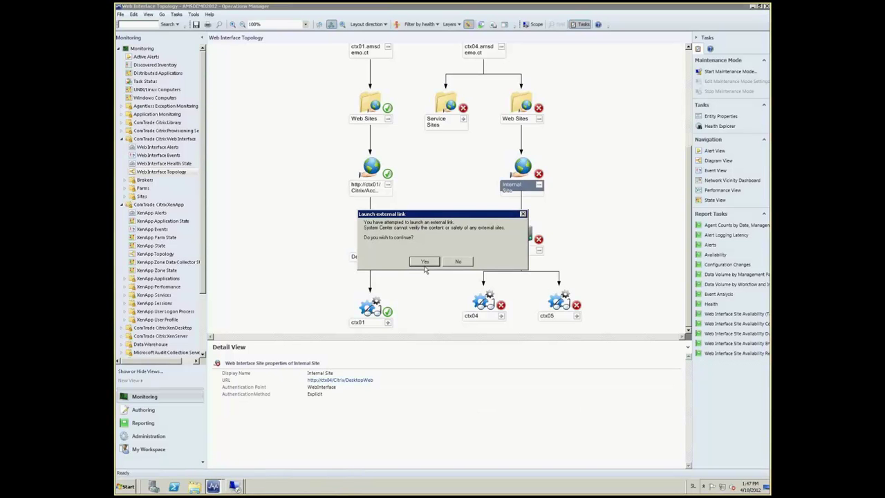
click(424, 261)
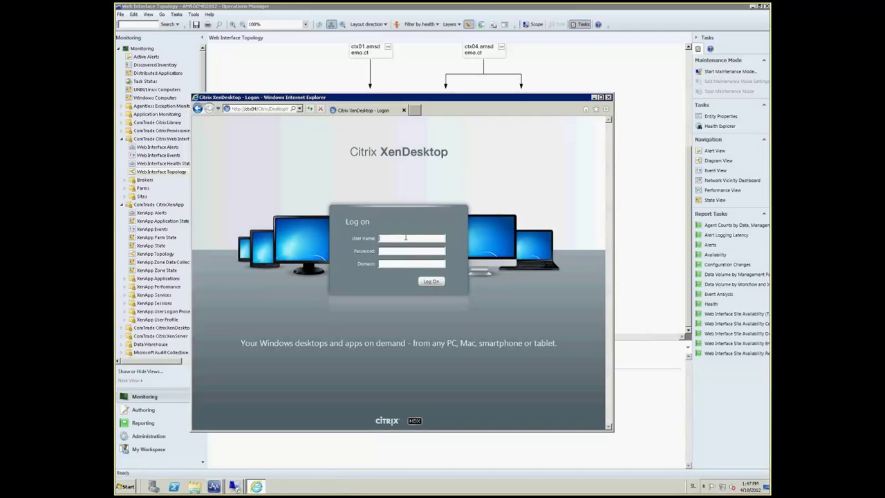
text(igorm)
text(•••••••)
text(••••)
text(•••)
text(amsdemo)
key(Return)
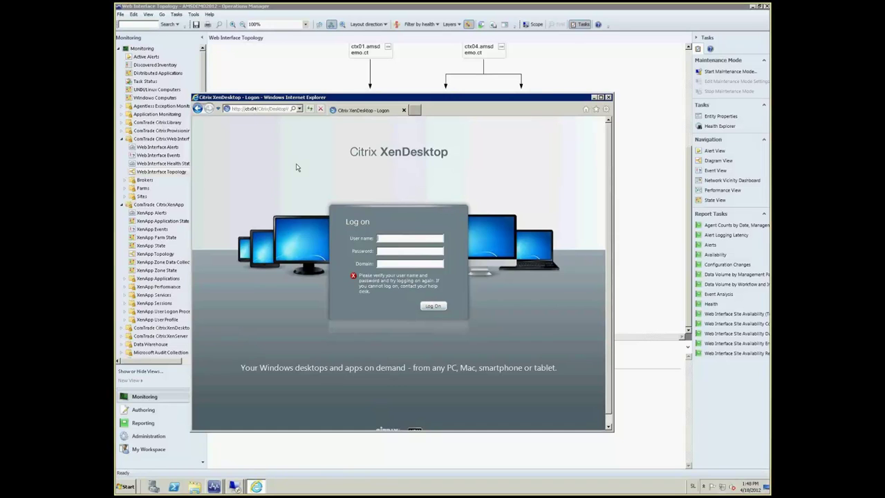
Start the Citrix Broker Service again in the ctx04 Remote Desktop session
click(592, 98)
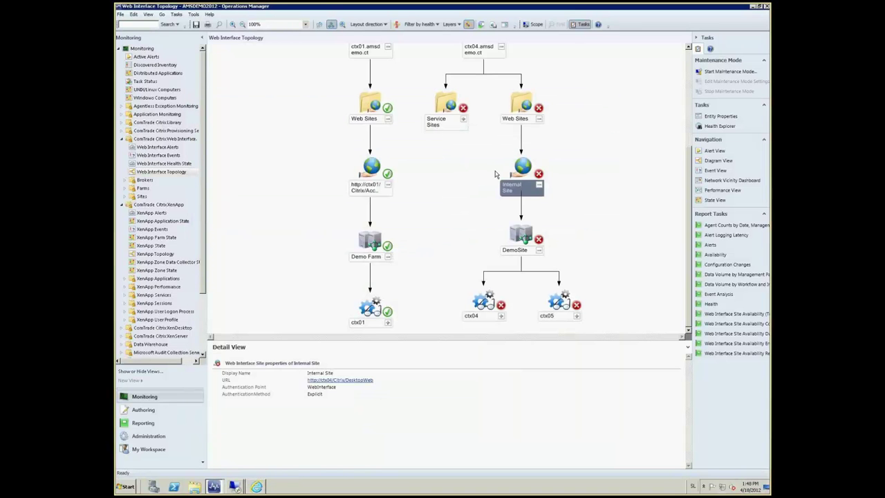
click(237, 487)
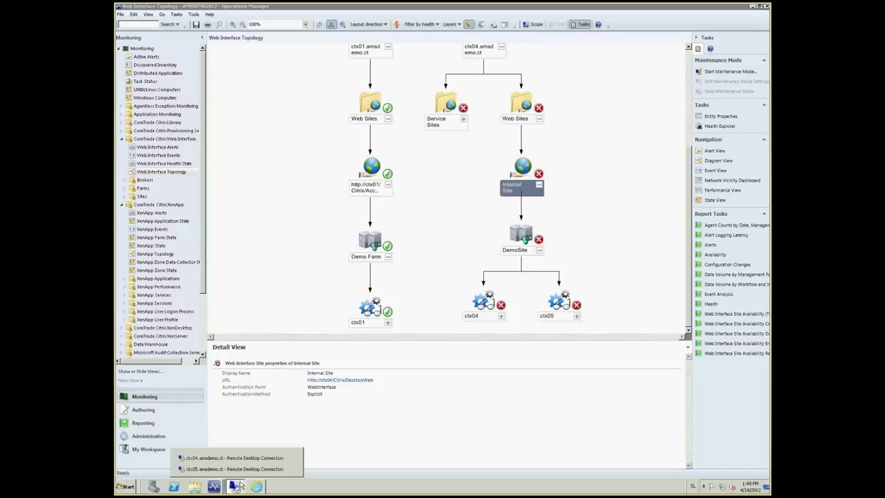
click(290, 469)
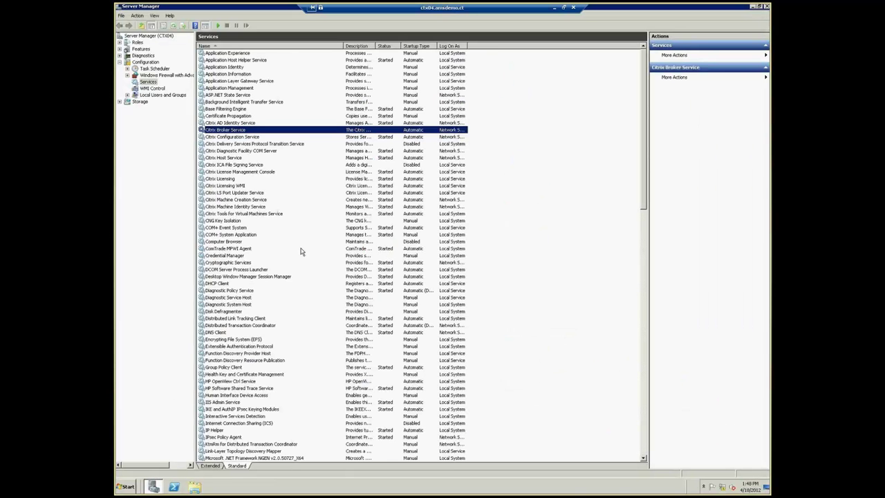
right_click(254, 130)
click(282, 137)
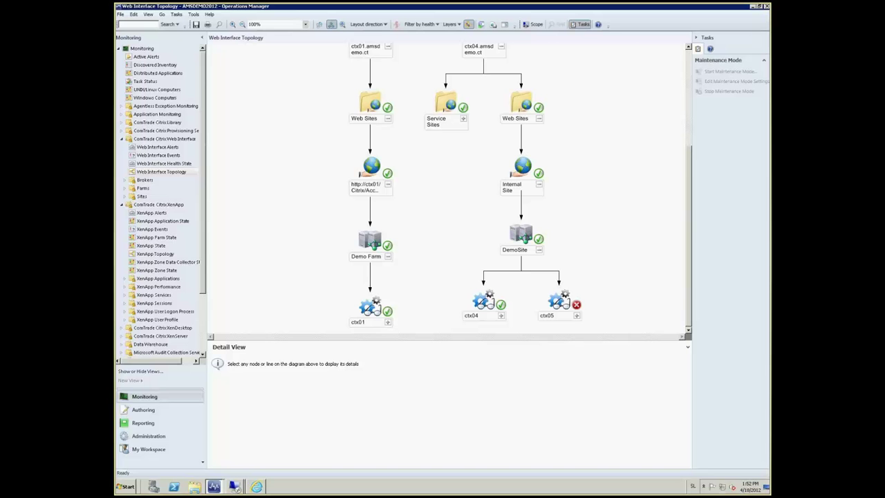
Open the Internal Site's XenDesktop page and log on with user name and password, reaching the desktops list
click(525, 174)
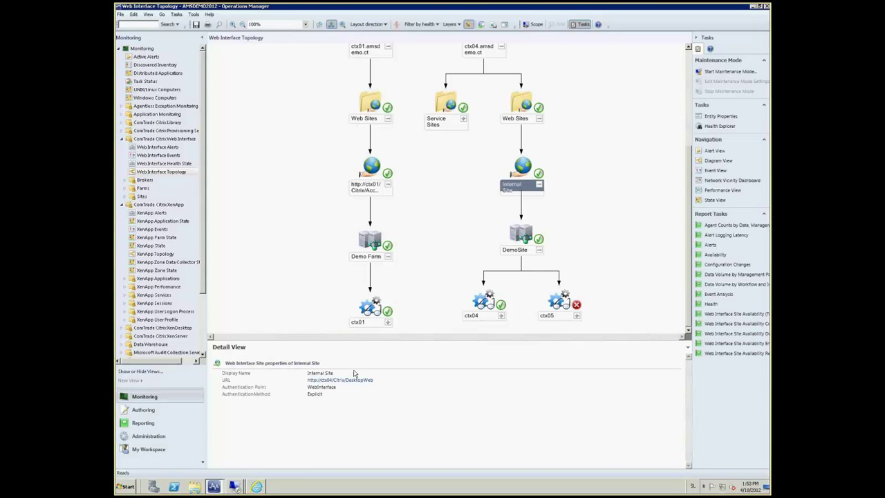
click(354, 374)
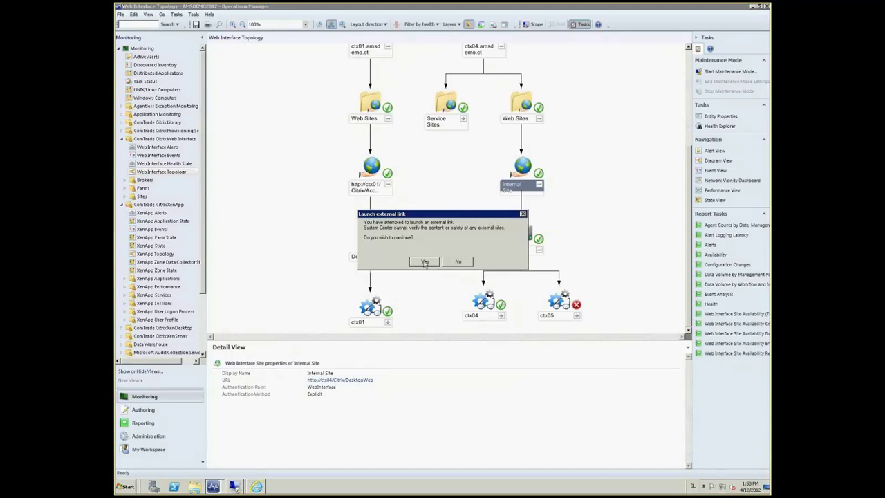
click(426, 265)
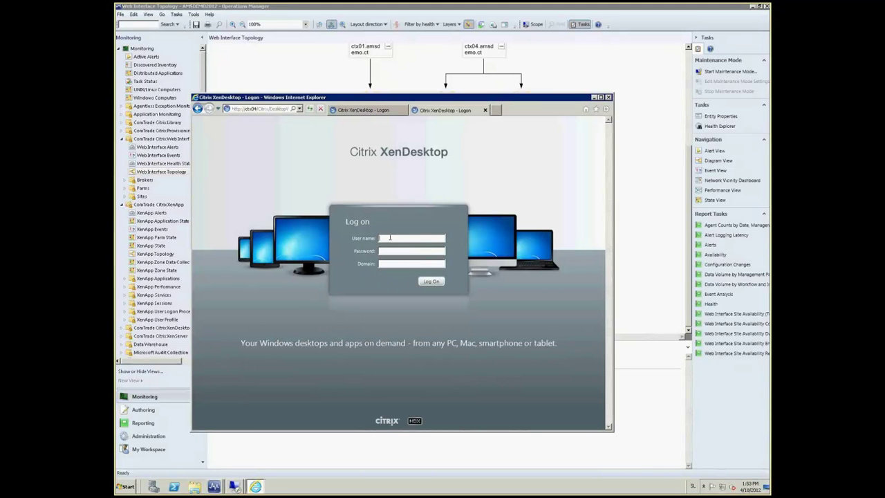
text(igorb)
key(Tab)
text(***)
text(********)
text(***)
text(amsd)
key(Return)
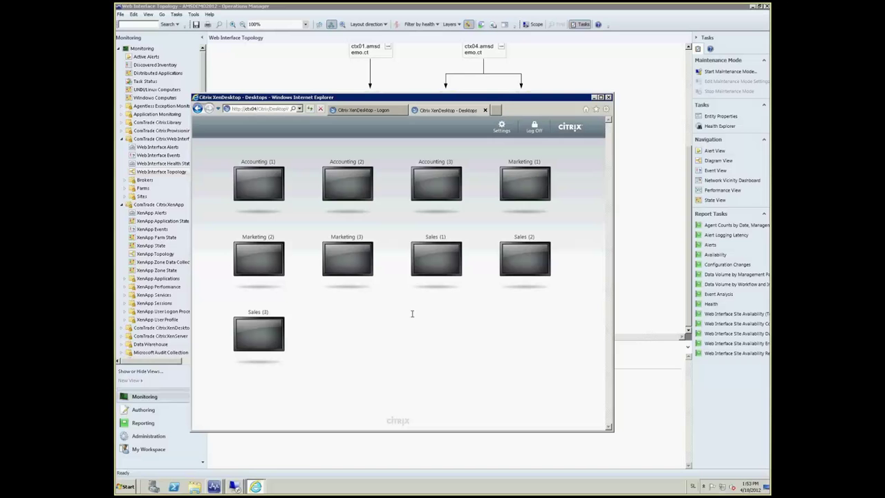